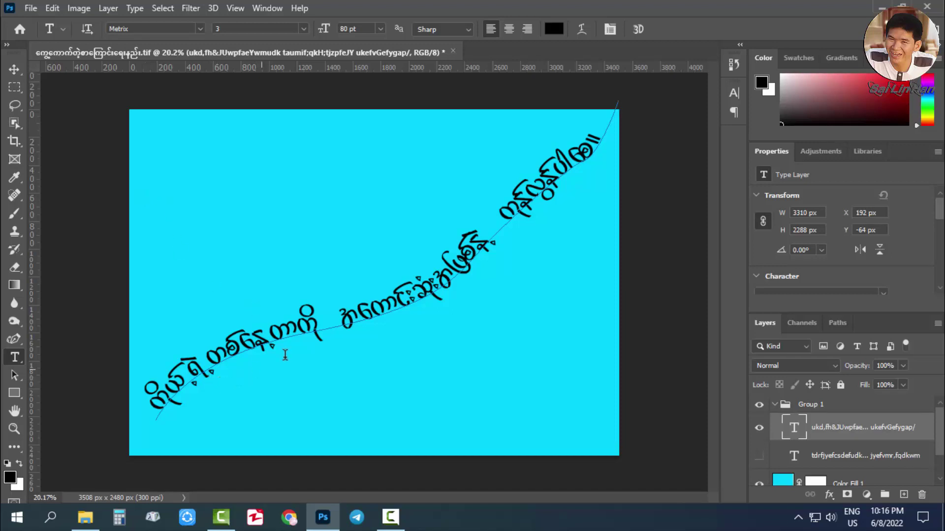
Move the curved Burmese text layer up and right to X 49.02 px, Y -127 px
left_click(14, 69)
mouse_move(304, 329)
left_mouse_down()
mouse_move(303, 277)
mouse_move(399, 322)
left_mouse_up()
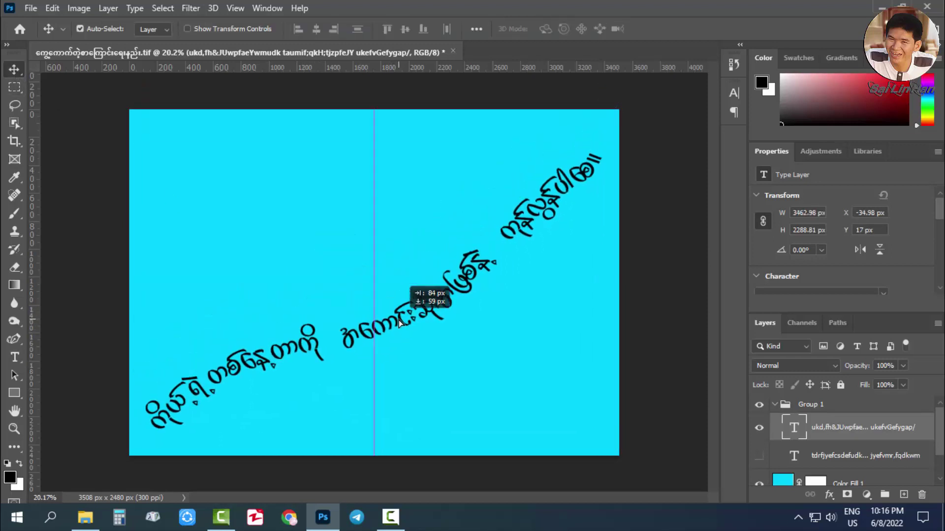
mouse_move(399, 322)
left_mouse_down()
mouse_move(394, 294)
mouse_move(460, 270)
left_mouse_up()
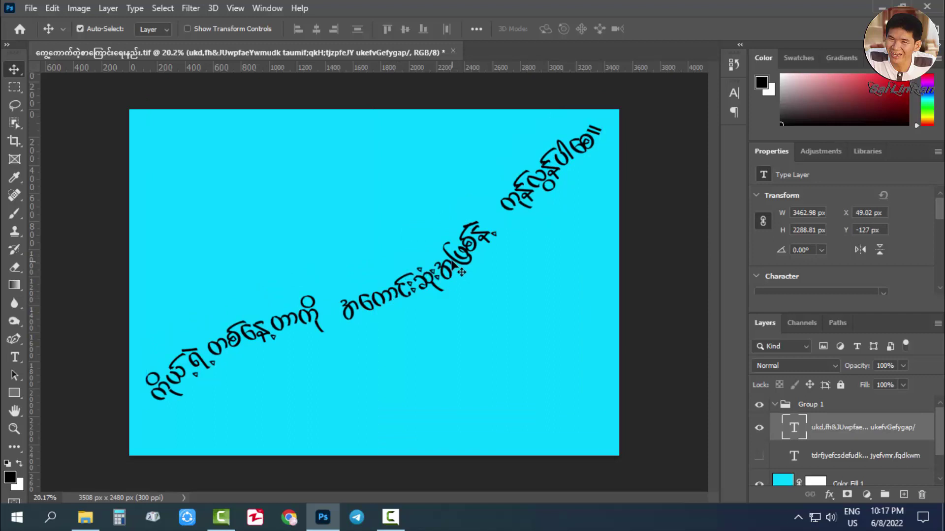
Collapse and hide Group 1, and switch to the Pen Tool
left_click(775, 405)
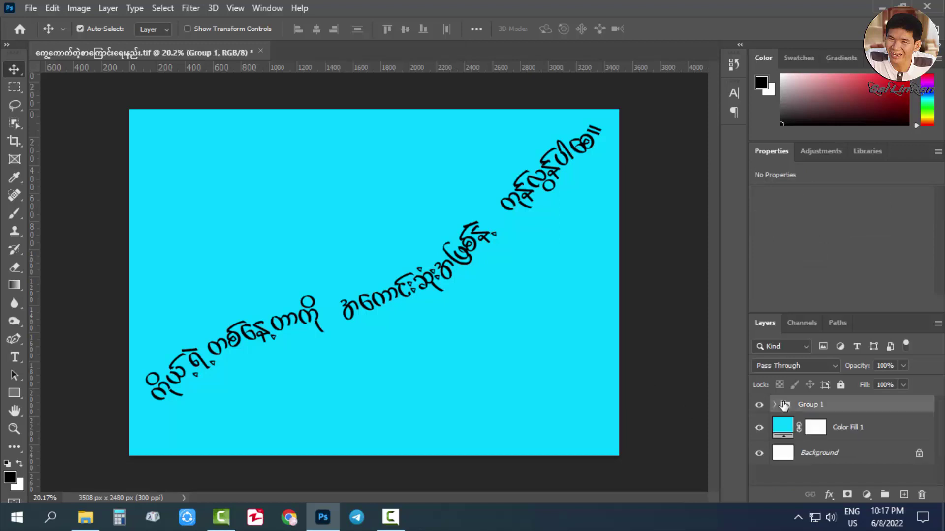
left_click(759, 404)
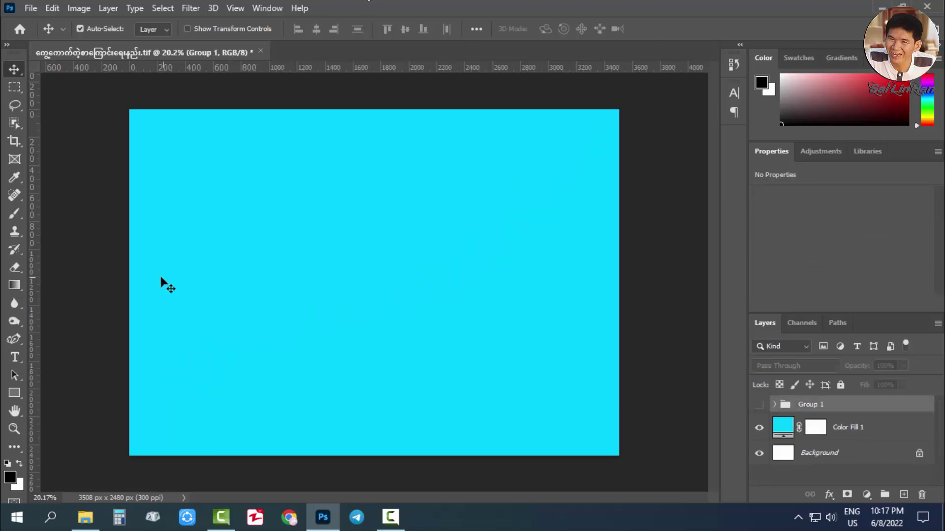
left_click(13, 341)
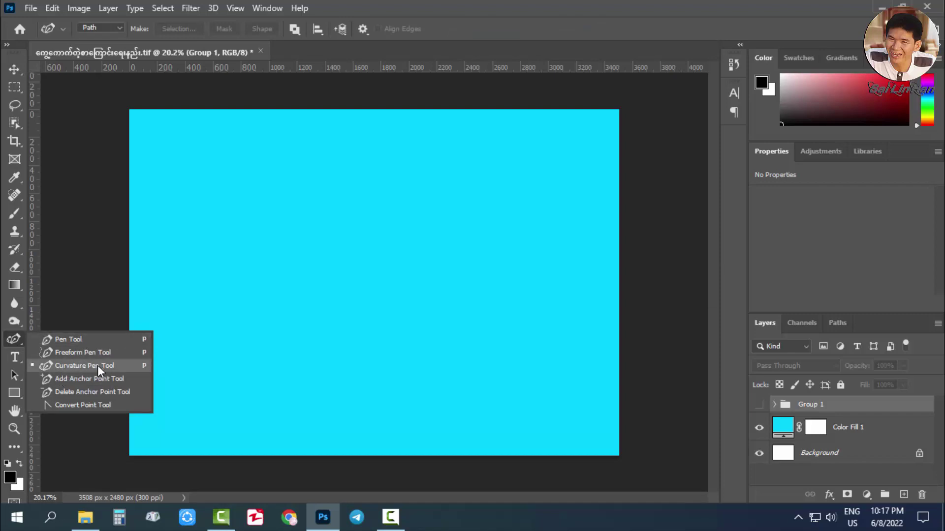
left_click(58, 338)
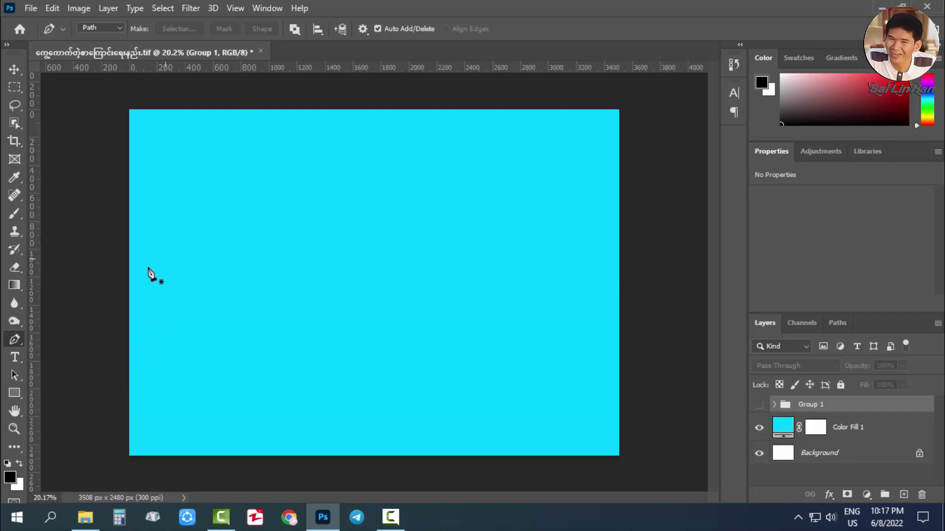
Draw a wavy path from the canvas's left side rising to the upper right
left_click(120, 315)
mouse_move(237, 260)
left_mouse_down()
mouse_move(300, 283)
mouse_move(309, 260)
left_mouse_up()
left_click_drag(412, 257, 475, 229)
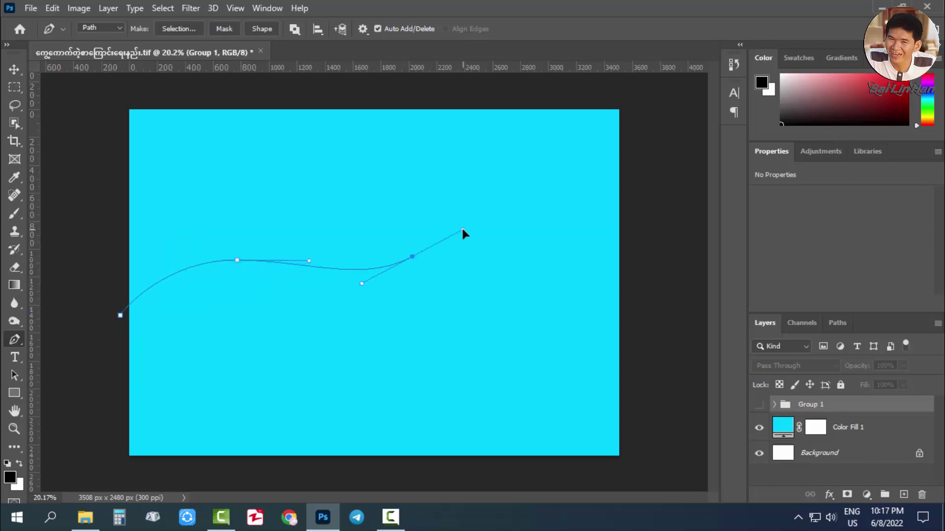
left_click_drag(557, 209, 611, 200)
left_click(639, 201)
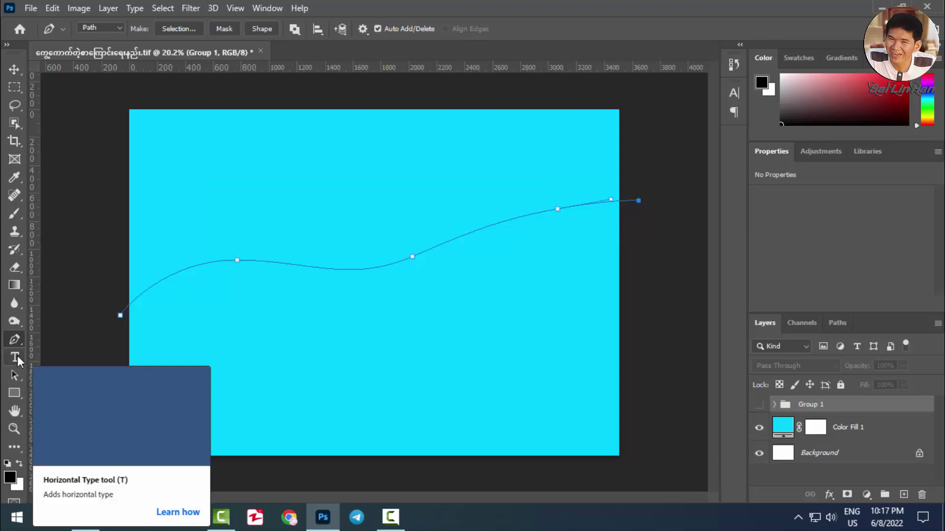
Type the Burmese phrase 'ေရချင်တာရေးလို့ရပါြပီ' along the wavy path from its left end
left_click(16, 358)
right_click(18, 361)
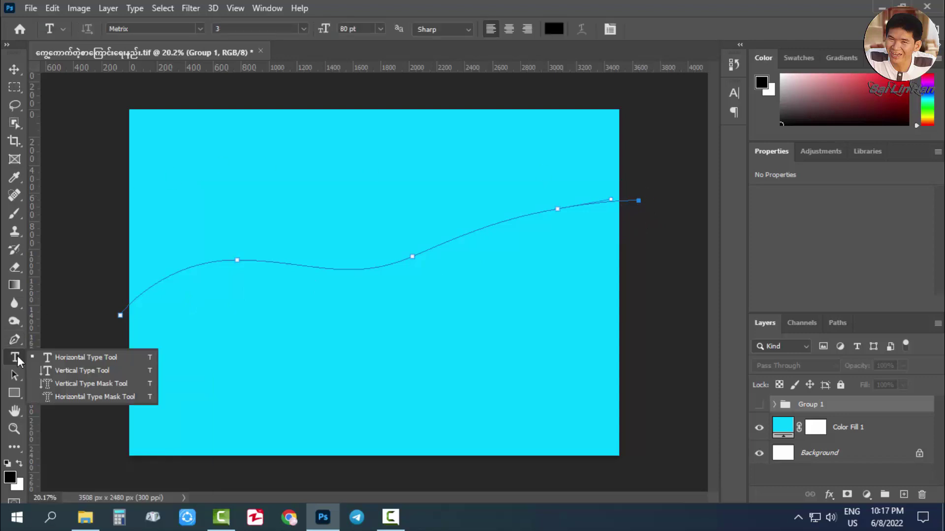
left_click(72, 358)
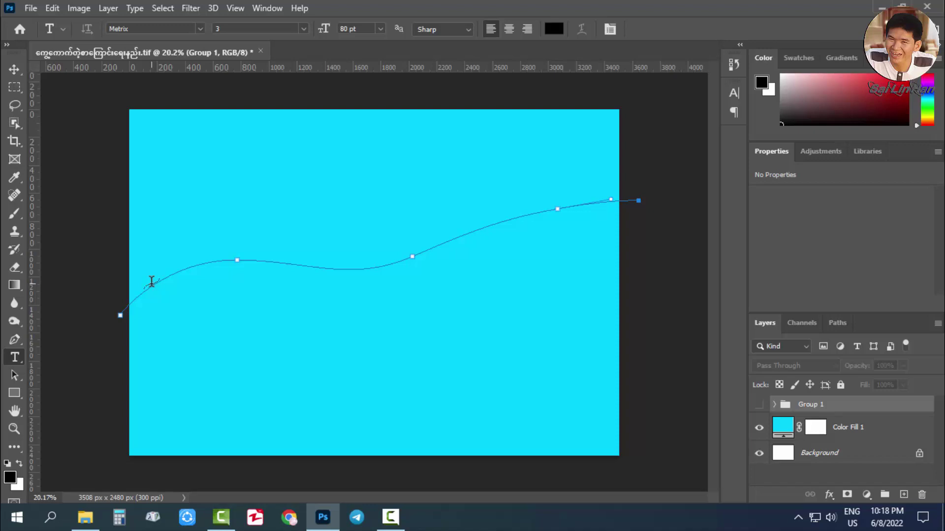
left_click(152, 282)
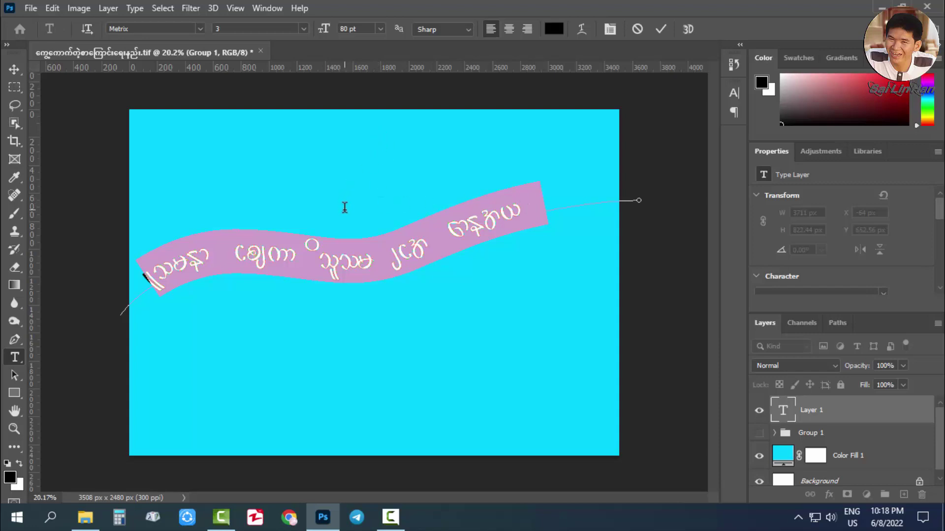
type("ေရ")
type("ချင်")
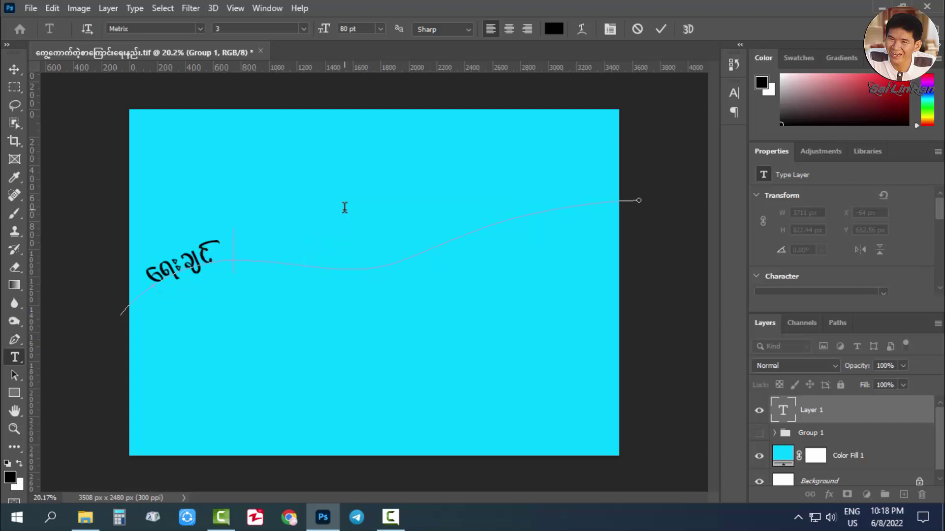
type("တာရေးလို့")
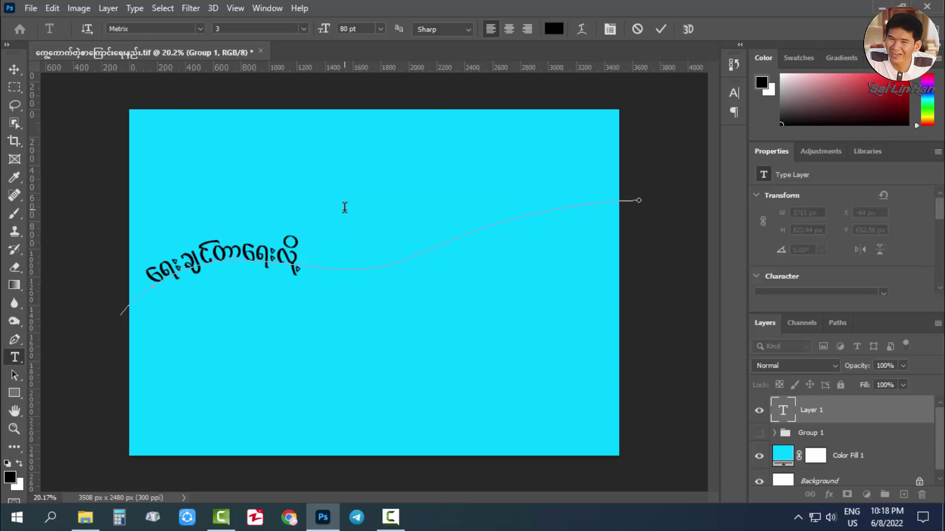
type("ရပါြပီ")
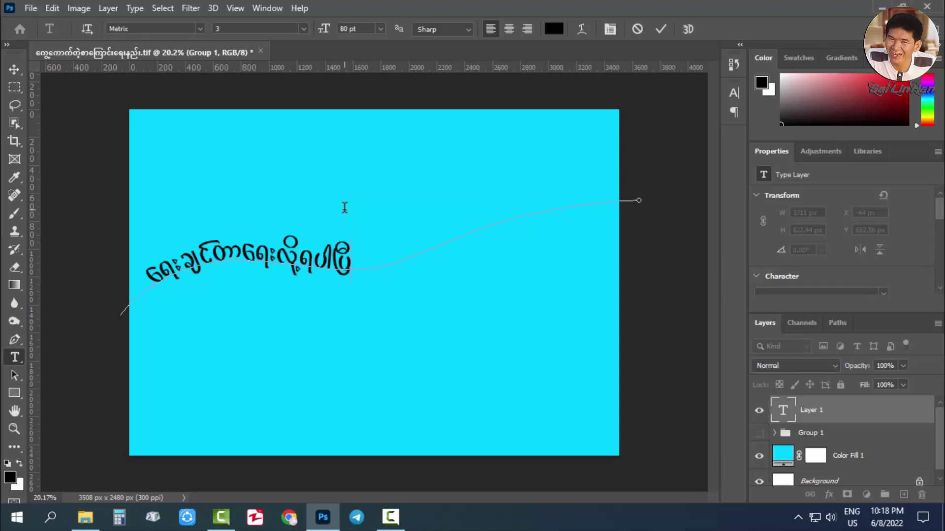
Copy the phrase, paste a second copy after it, and commit the path text
key("ctrl+a")
key("ctrl+c")
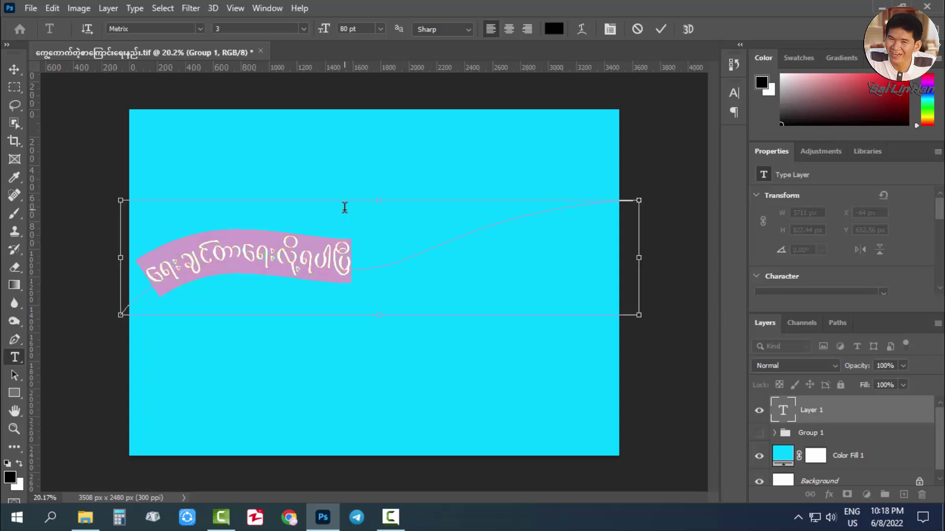
key("Right")
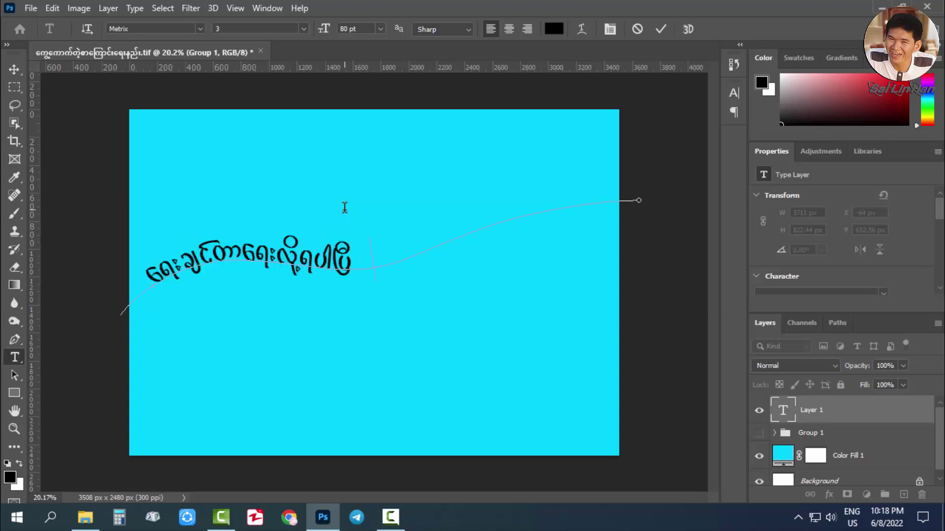
key("ctrl")
type("a&;csifwma&;vdkY&ygNyD")
key("ctrl+Return")
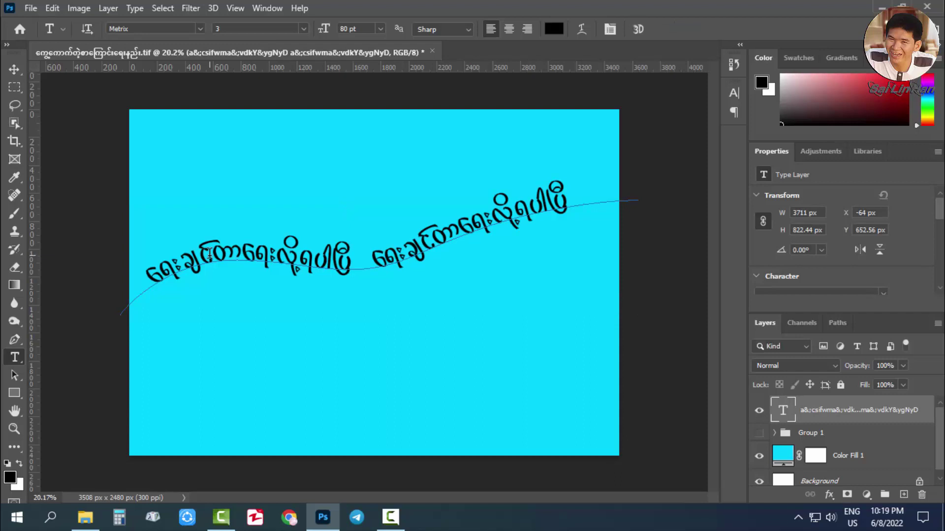
Set the path text to 55 pt and paste a third copy of the phrase after the second
left_click(391, 263)
key("ctrl+a")
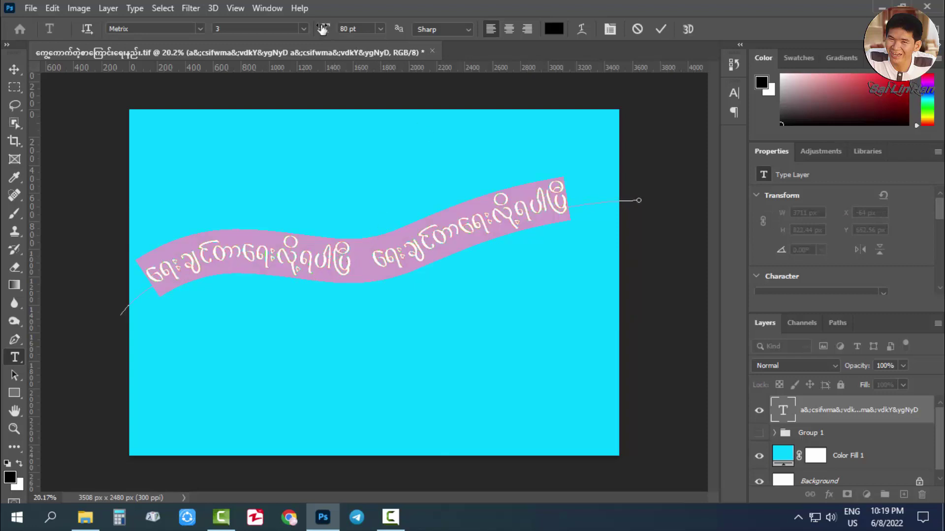
left_click_drag(325, 30, 309, 33)
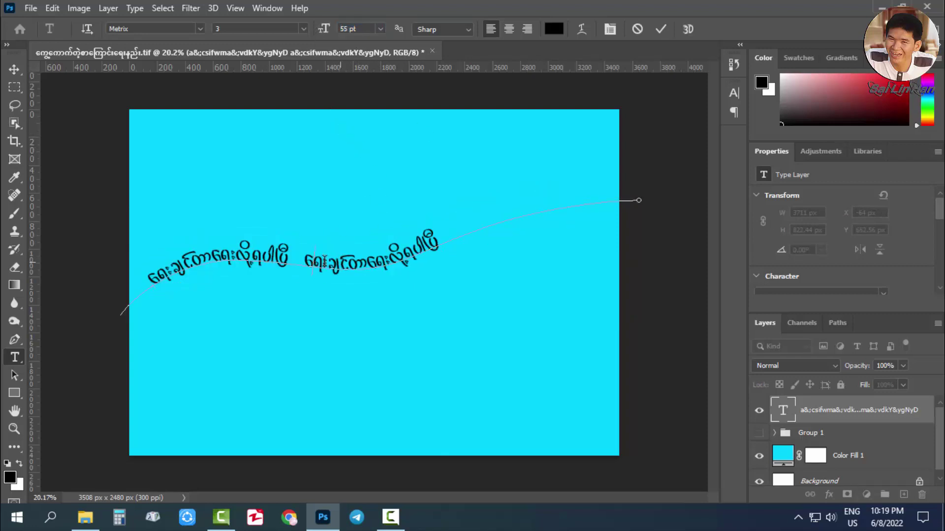
left_click_drag(439, 240, 310, 268)
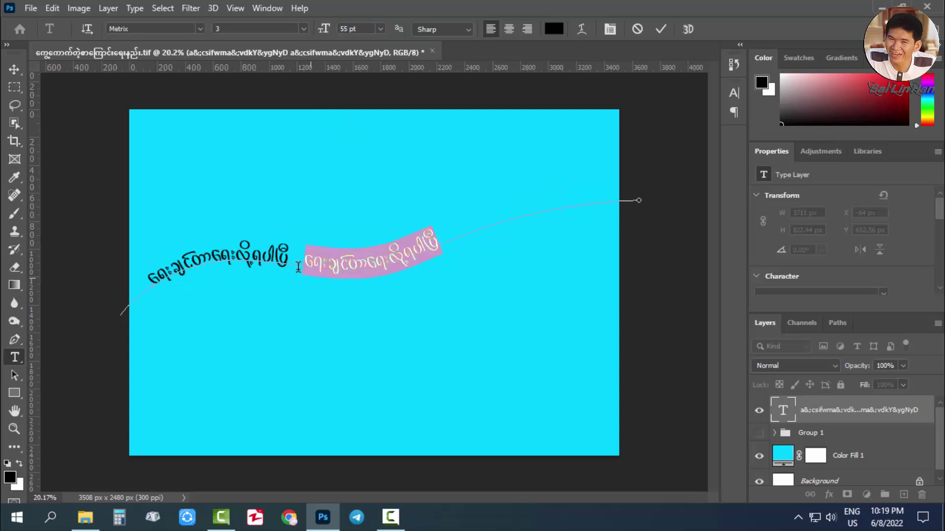
left_click(446, 241)
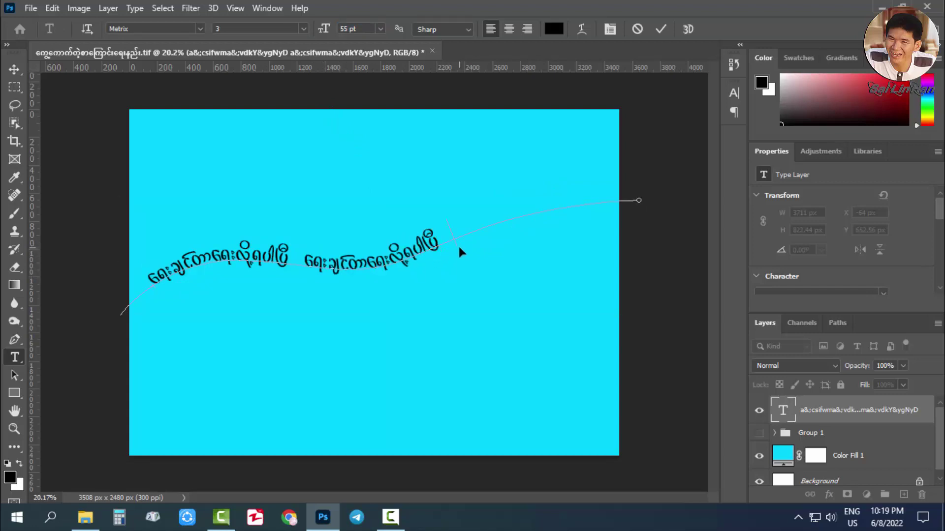
key("ctrl+v")
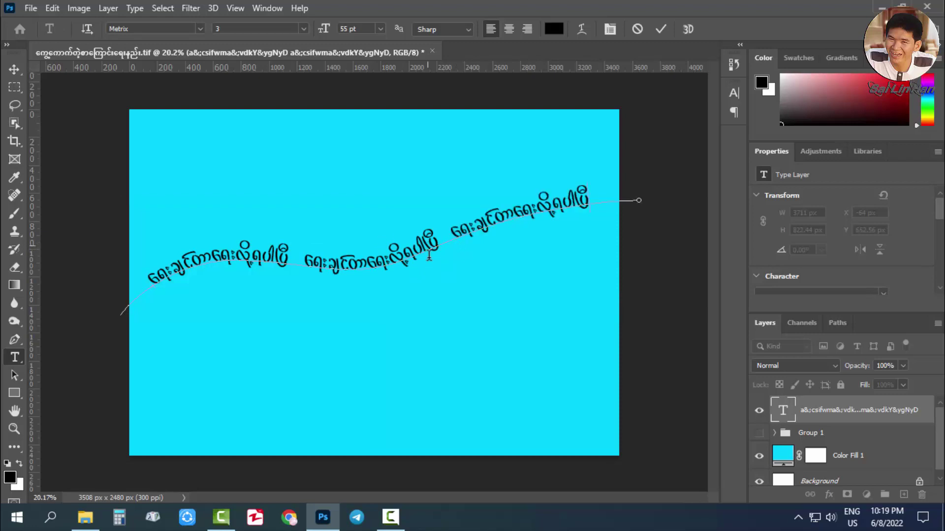
Draw a long curving pen path from the top left down past the bottom-right corner
left_click(15, 339)
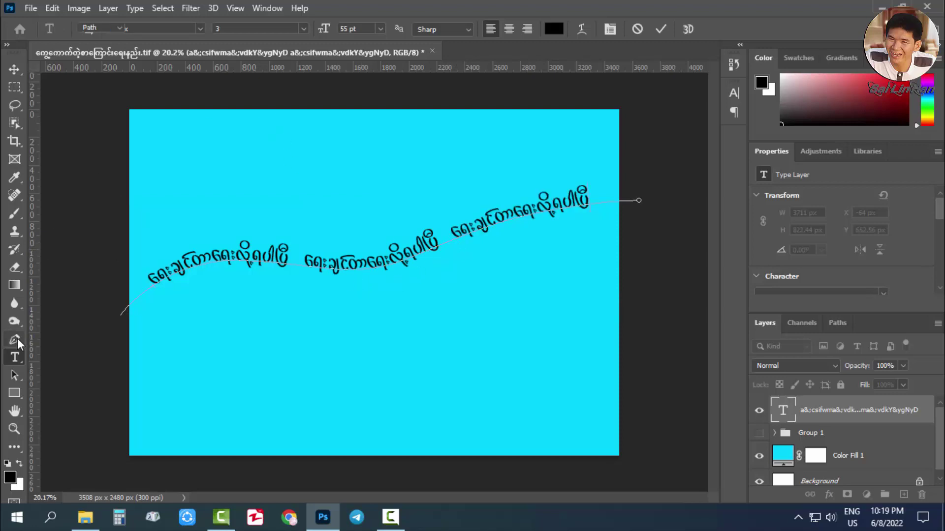
right_click(15, 339)
left_click(156, 174)
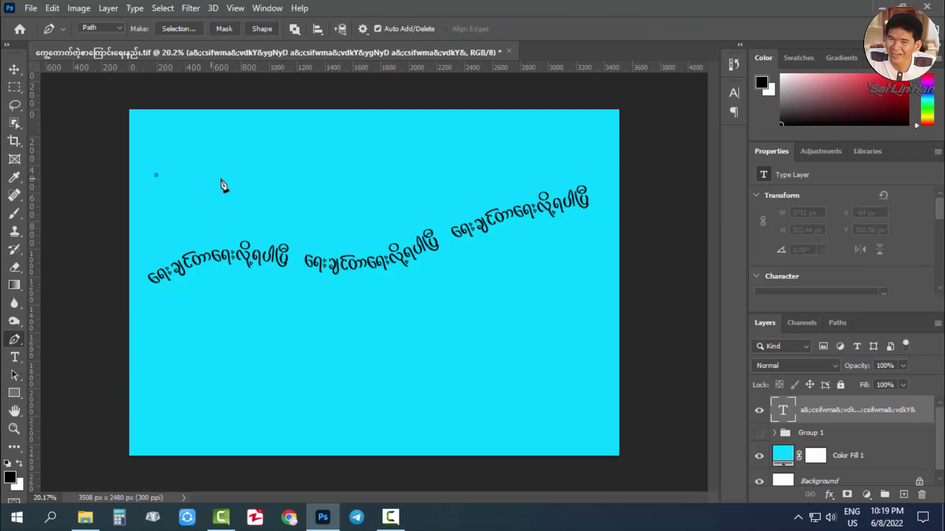
mouse_move(228, 178)
left_mouse_down()
mouse_move(241, 207)
mouse_move(258, 208)
left_mouse_up()
mouse_move(324, 180)
left_mouse_down()
mouse_move(368, 193)
mouse_move(407, 236)
left_mouse_up()
left_click_drag(462, 276, 487, 301)
left_click_drag(517, 336, 515, 382)
left_click_drag(582, 413, 590, 415)
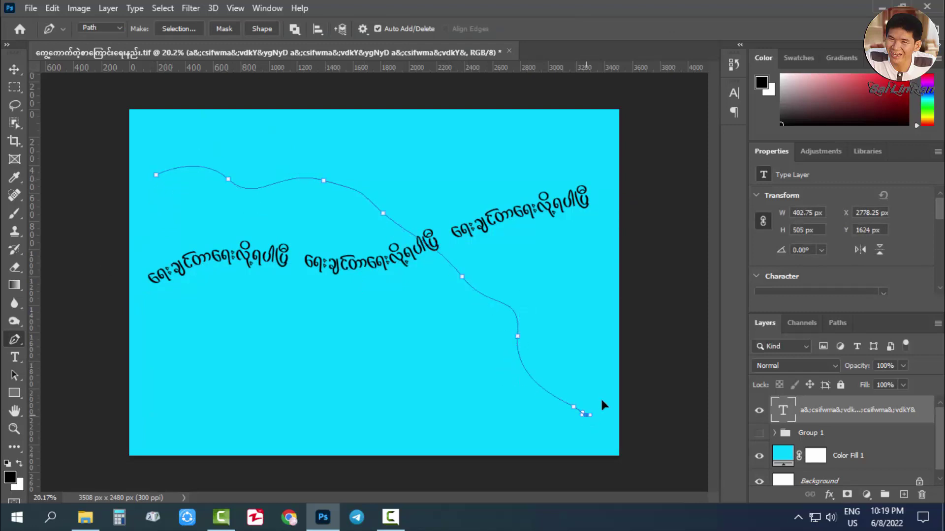
left_click(649, 438)
Paste the Burmese phrase repeatedly along the new path and commit the text
left_click(14, 357)
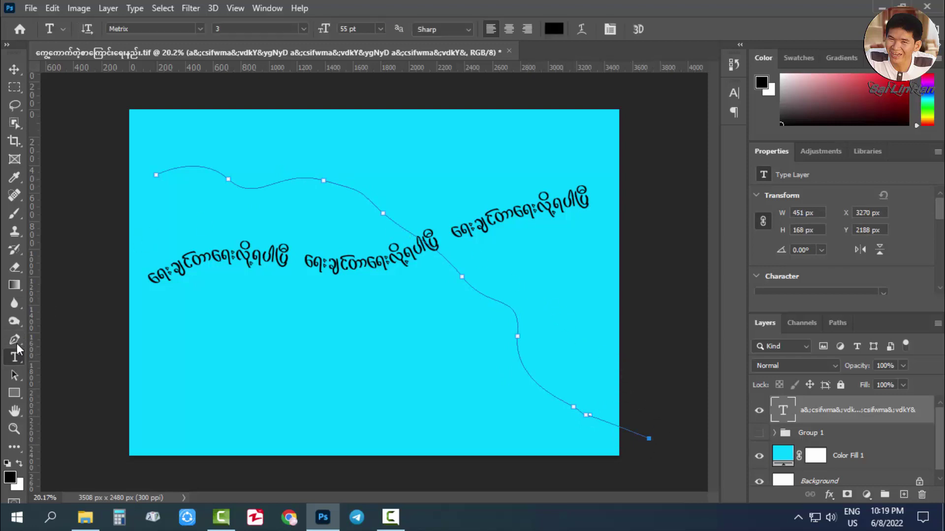
left_click(164, 173)
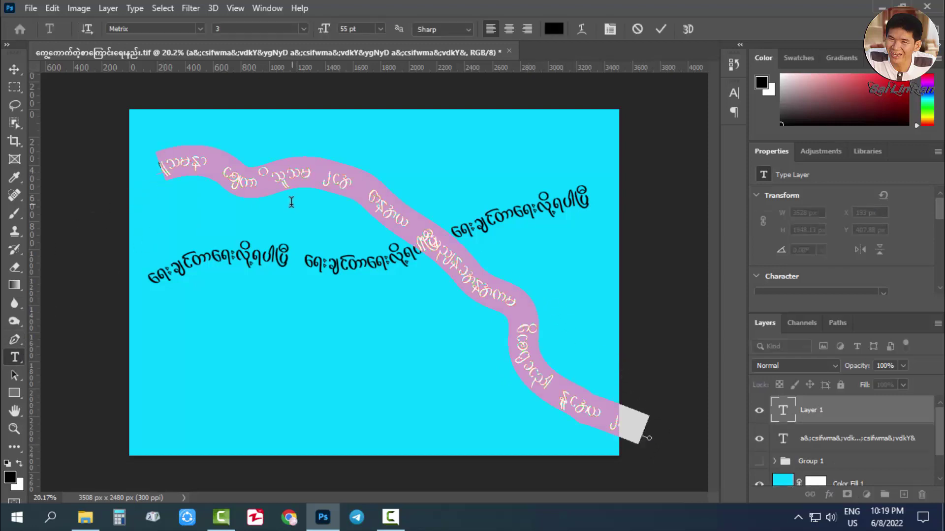
key("ctrl+v")
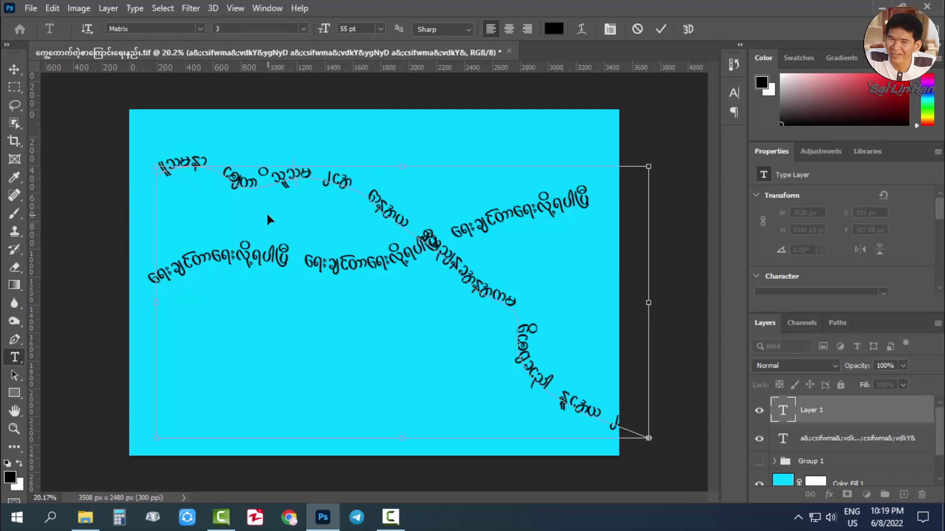
key("ctrl+v")
key("ctrl+v")
key("ctrl+v")
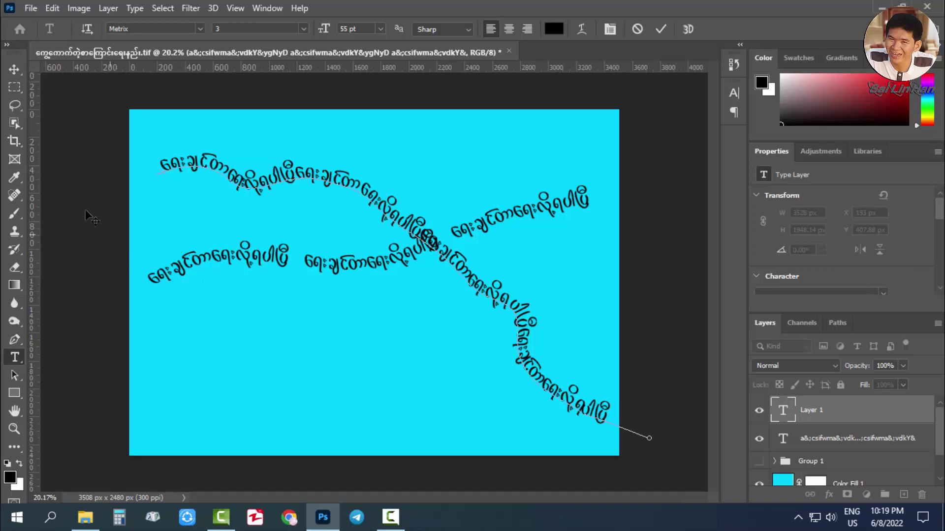
left_click(19, 335)
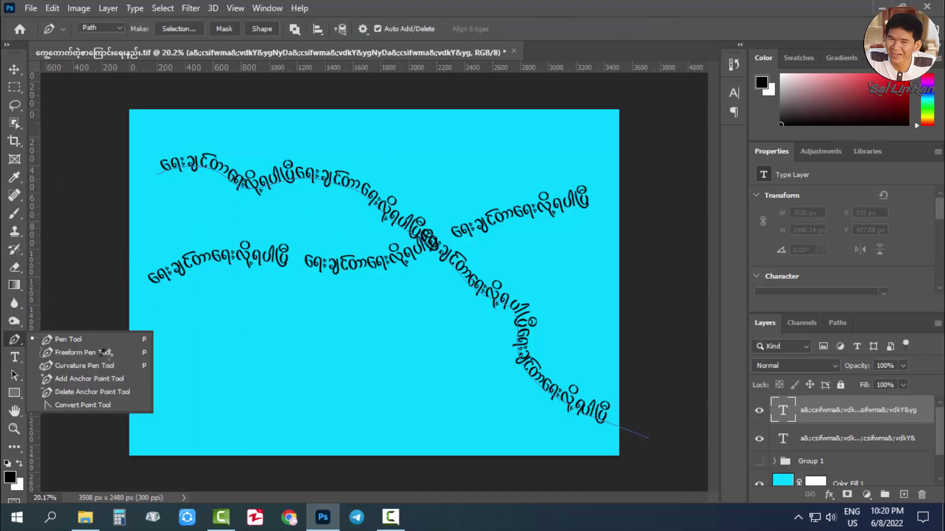
right_click(16, 341)
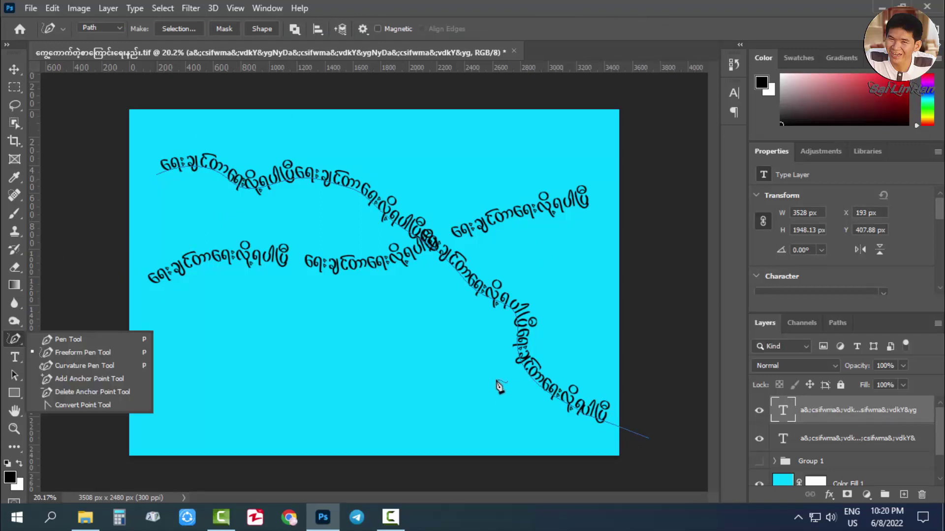
left_click(22, 71)
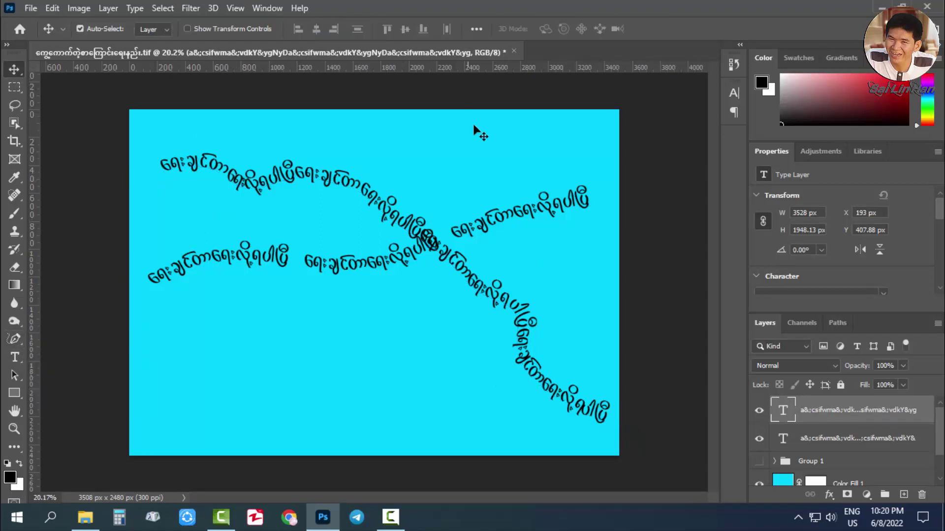
Nudge the top text up, hide both text layers, add Layer 1, and choose the Curvature Pen
left_click_drag(446, 258, 454, 221)
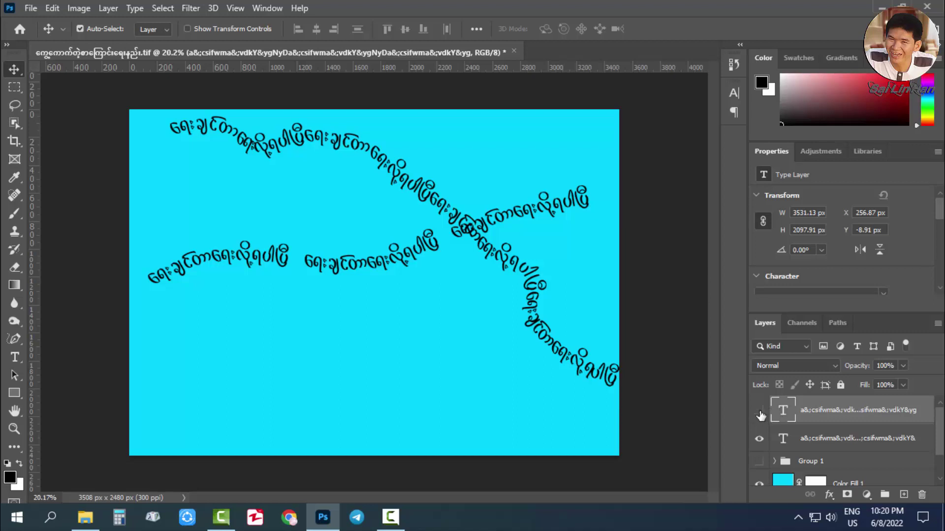
left_click(759, 410)
left_click(759, 438)
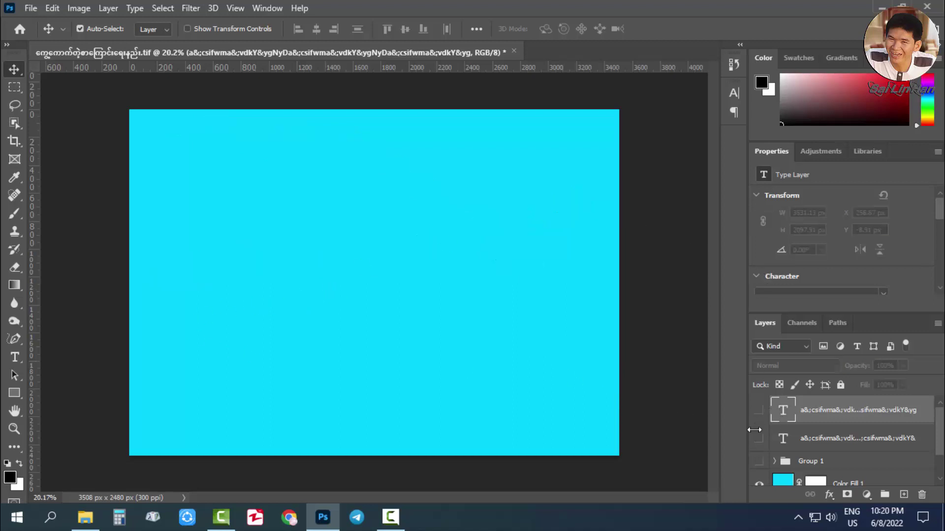
left_click(904, 495)
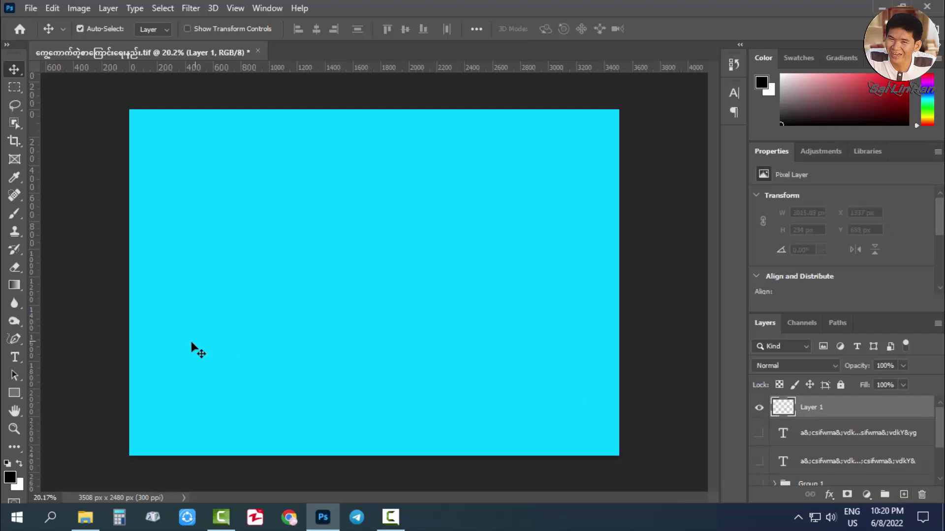
left_click(15, 338)
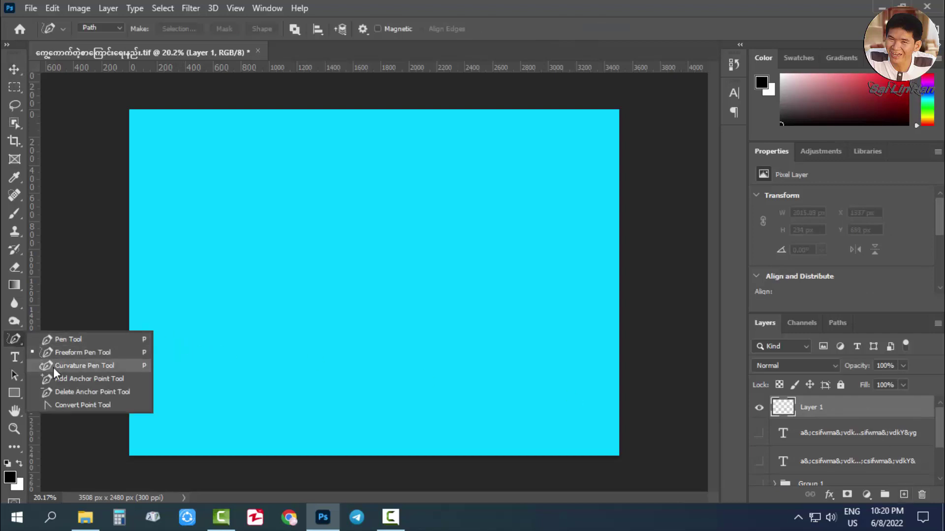
left_click(98, 367)
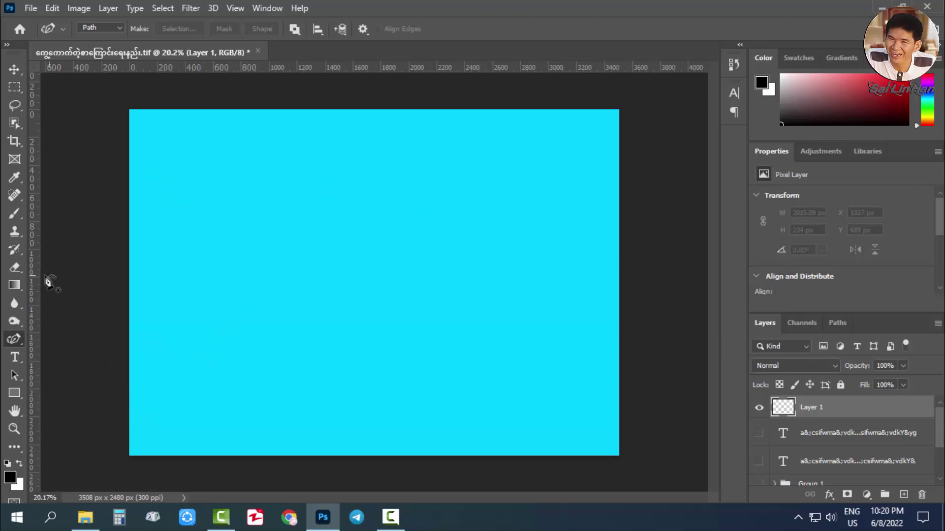
Add vertical guides at the centre (X 1754 px) and side edges, plus a horizontal guide near the bottom
left_click_drag(40, 274, 373, 298)
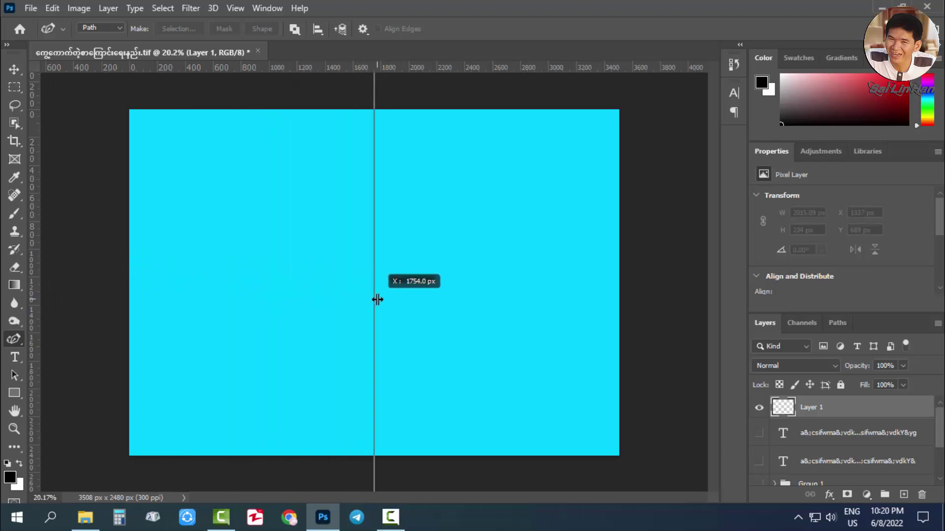
left_click_drag(373, 298, 374, 298)
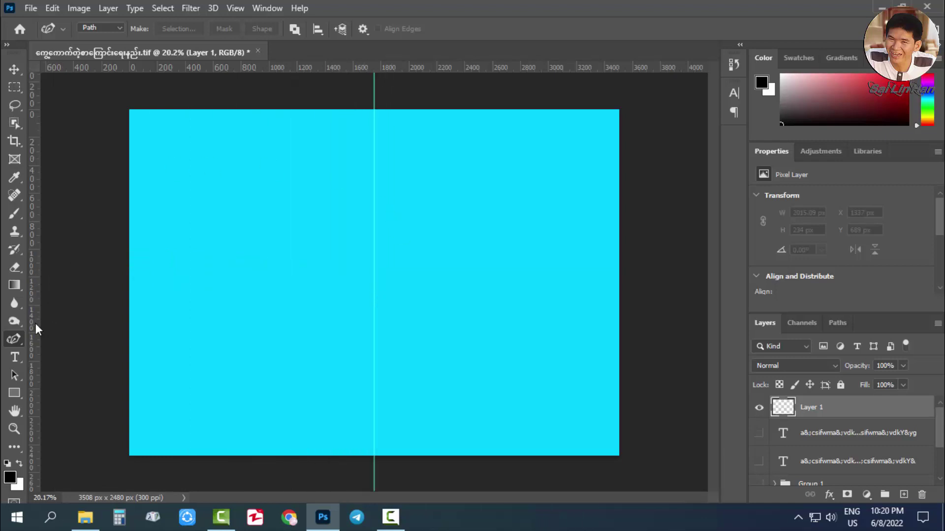
mouse_move(35, 325)
left_mouse_down()
mouse_move(584, 420)
mouse_move(604, 440)
left_mouse_up()
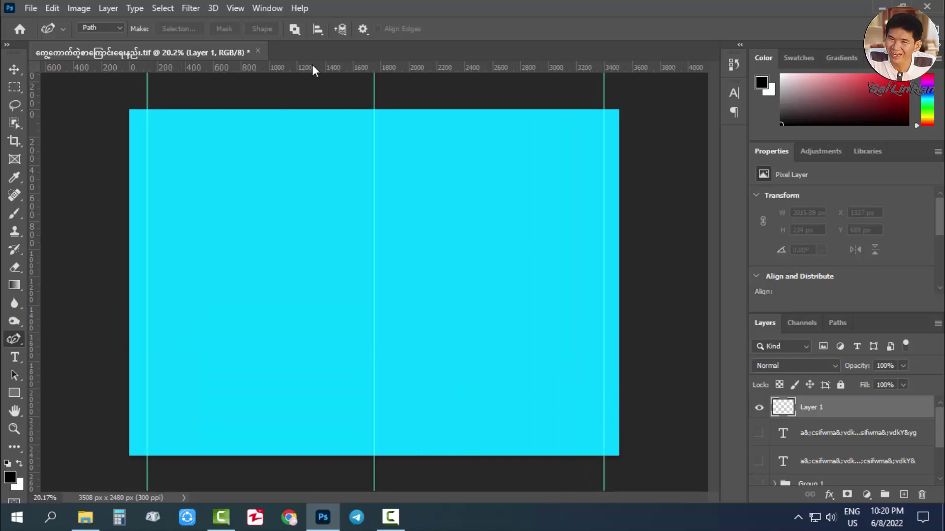
left_click_drag(315, 68, 317, 413)
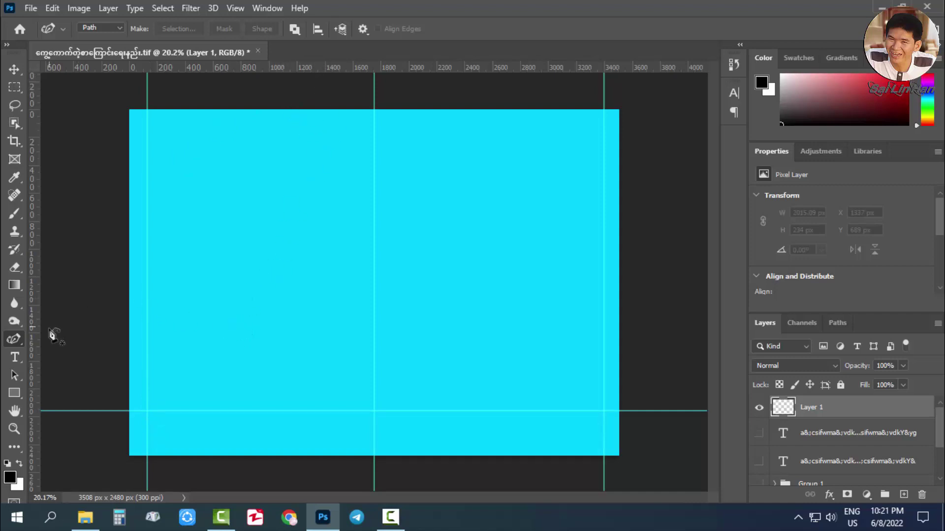
Draw a Curvature Pen arch from the lower-left guide crossing, peaking on the centre guide, to the lower-right crossing
right_click(17, 344)
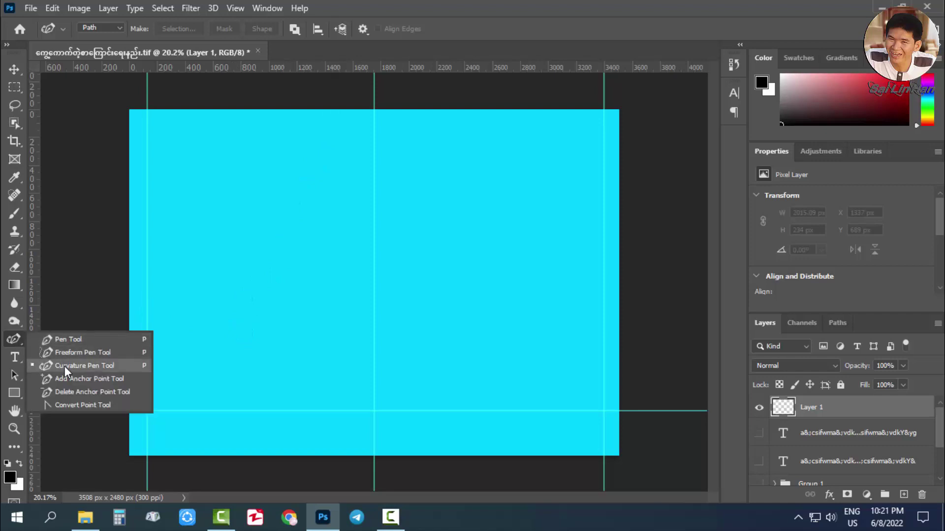
left_click(64, 363)
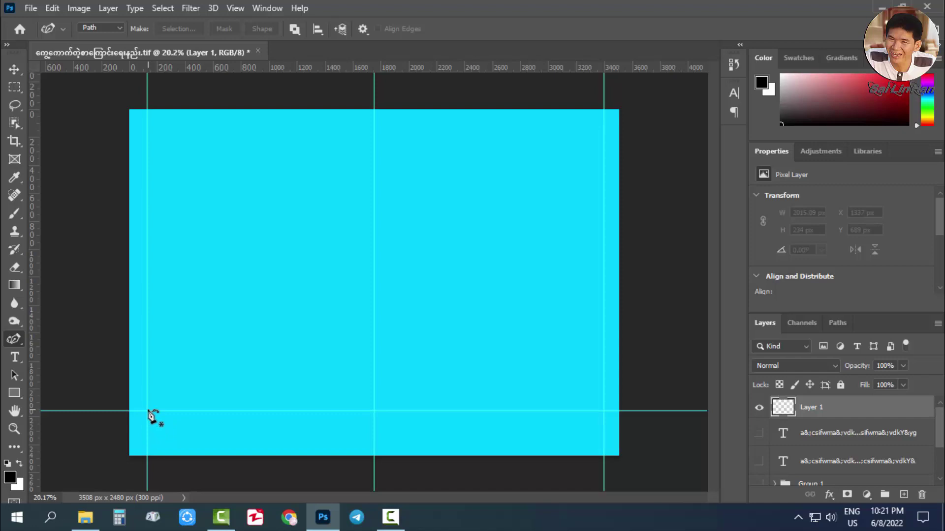
left_click(148, 410)
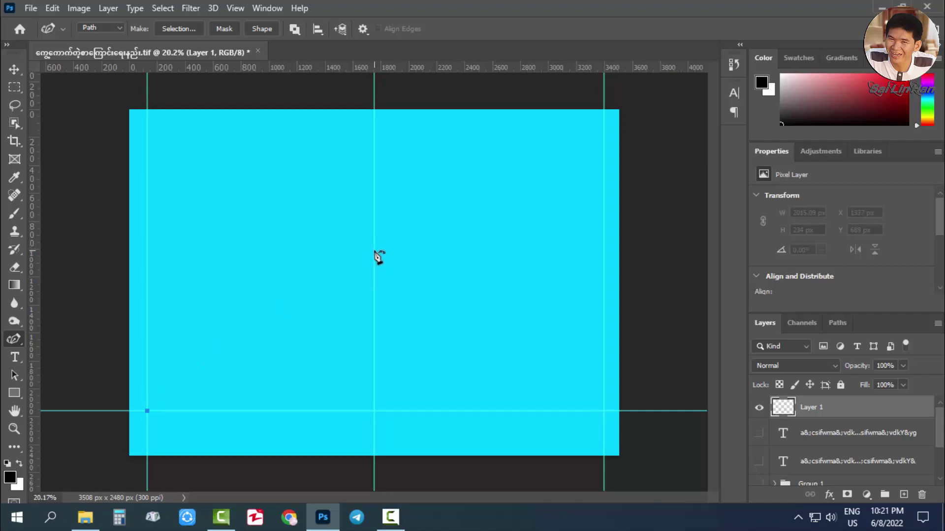
left_click(374, 251)
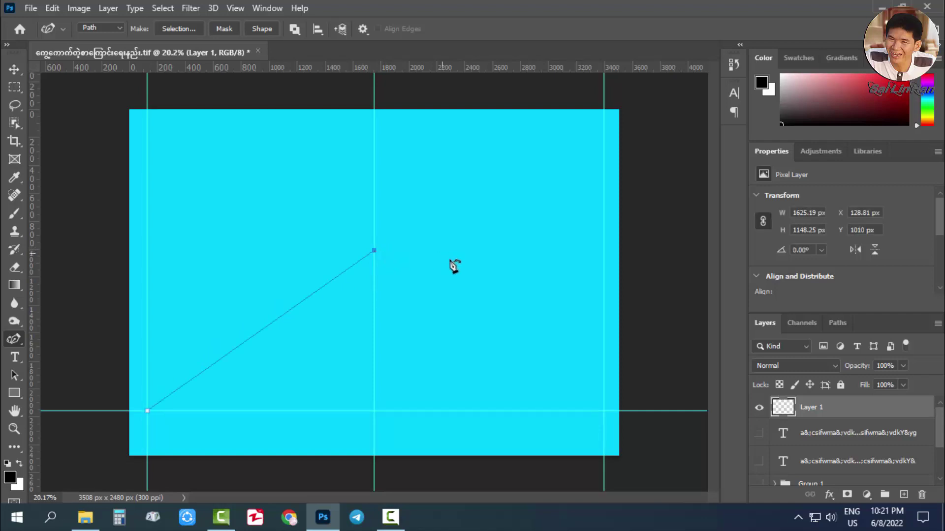
left_click(604, 410)
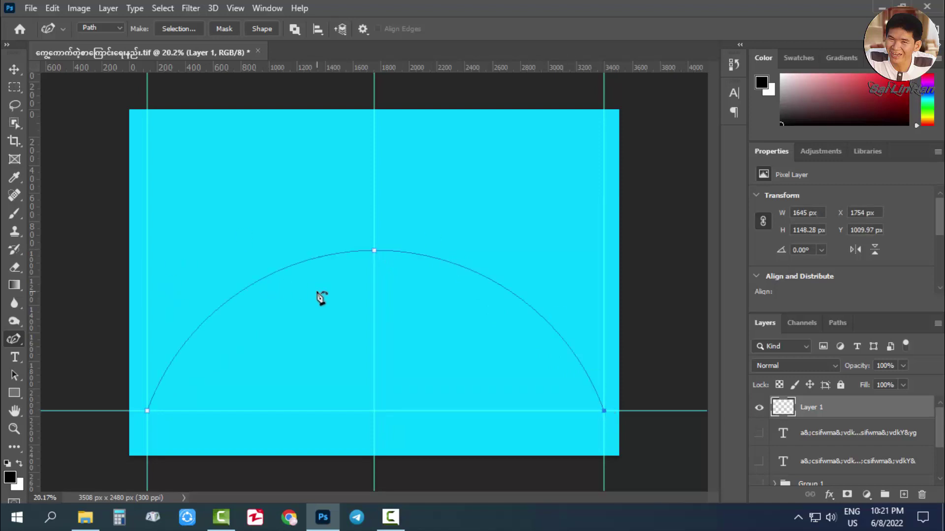
left_click(15, 358)
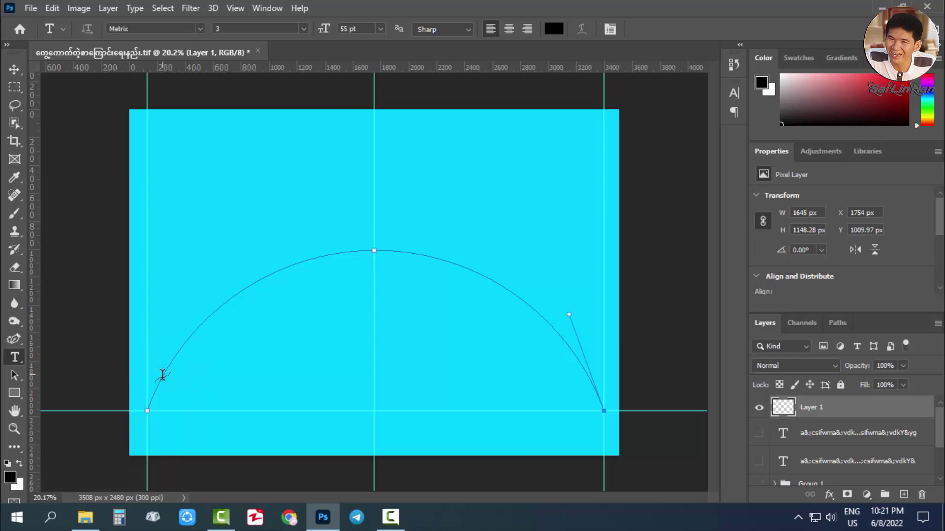
Start type on the arch and paste the Burmese phrase three times along it
left_click(162, 378)
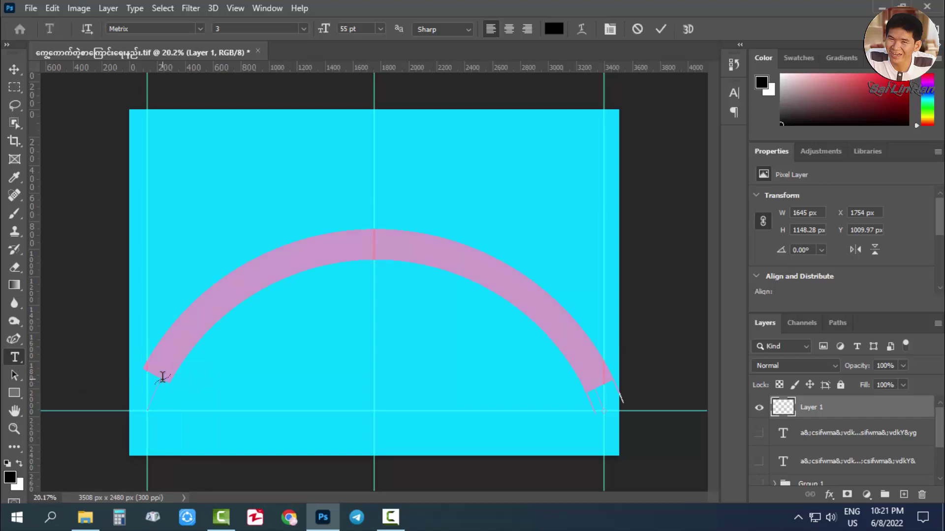
key("ctrl+v")
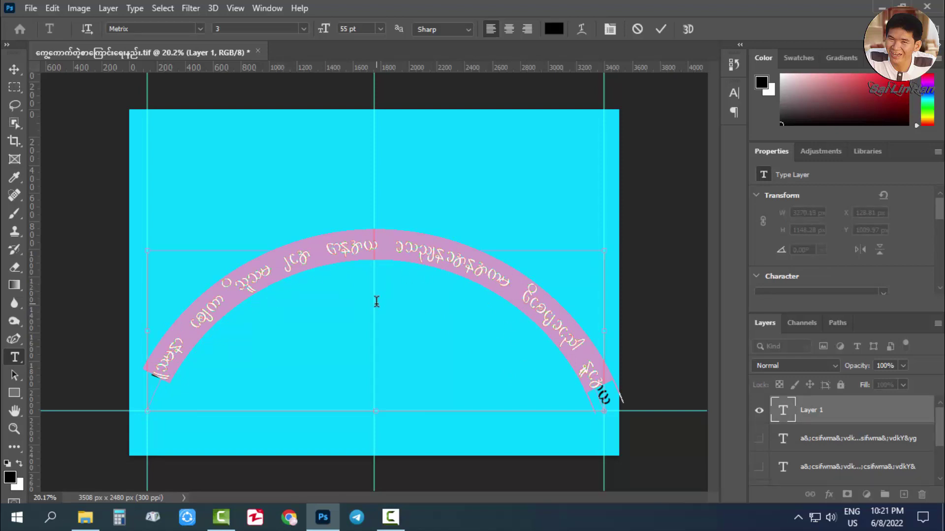
key("ctrl+v")
key("ctrl+v")
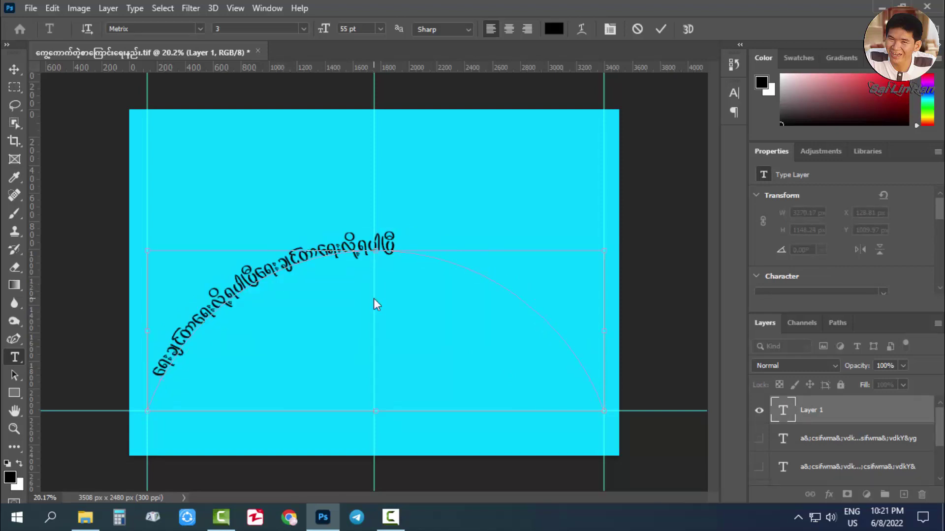
key("ctrl+v")
key("ctrl+v")
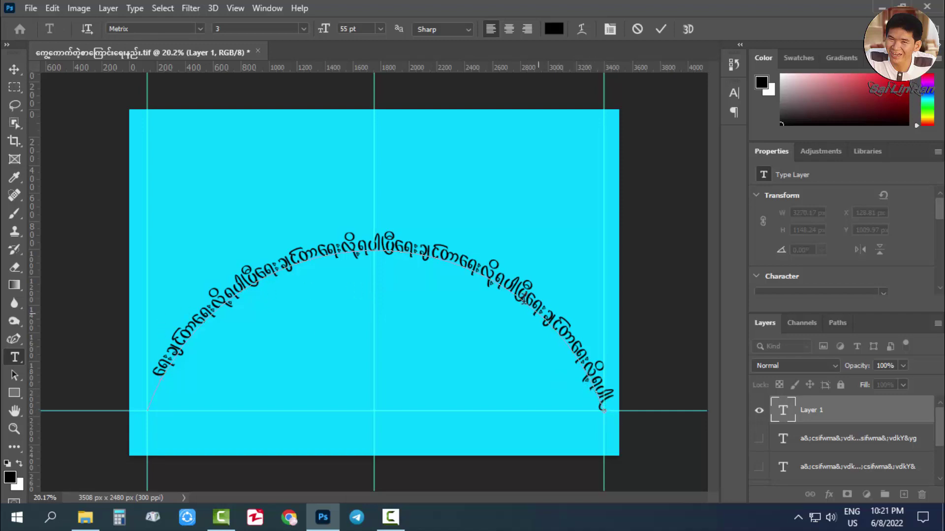
With the Path Selection Tool, drag the text's start marker back to the arch's left foot
left_click(16, 379)
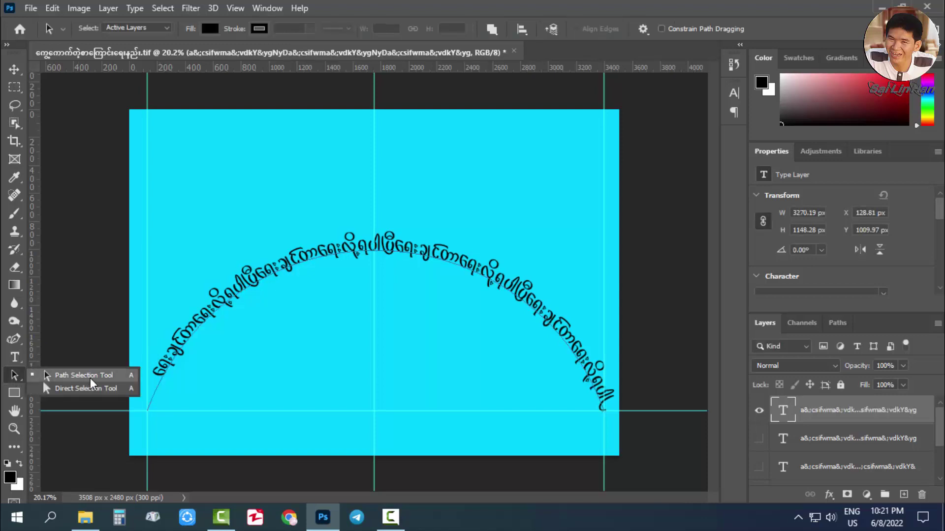
left_click(114, 380)
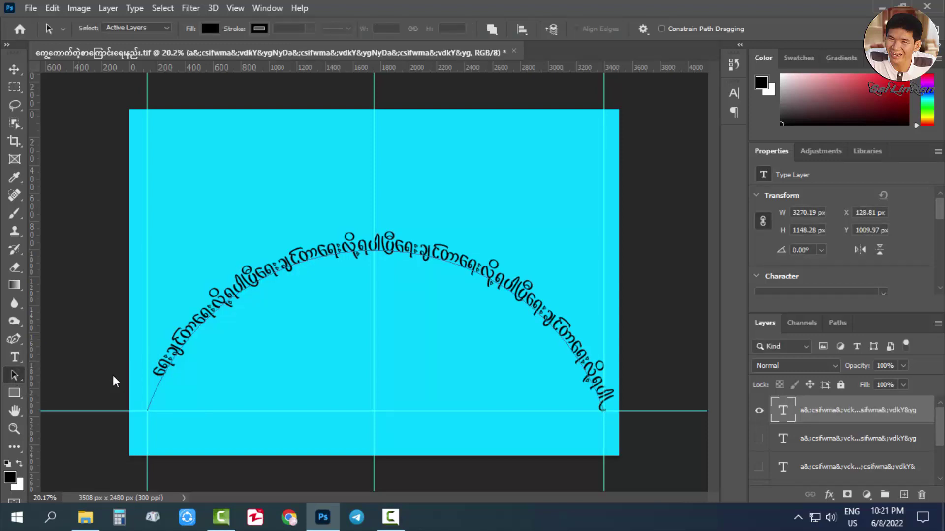
left_click_drag(162, 380, 156, 387)
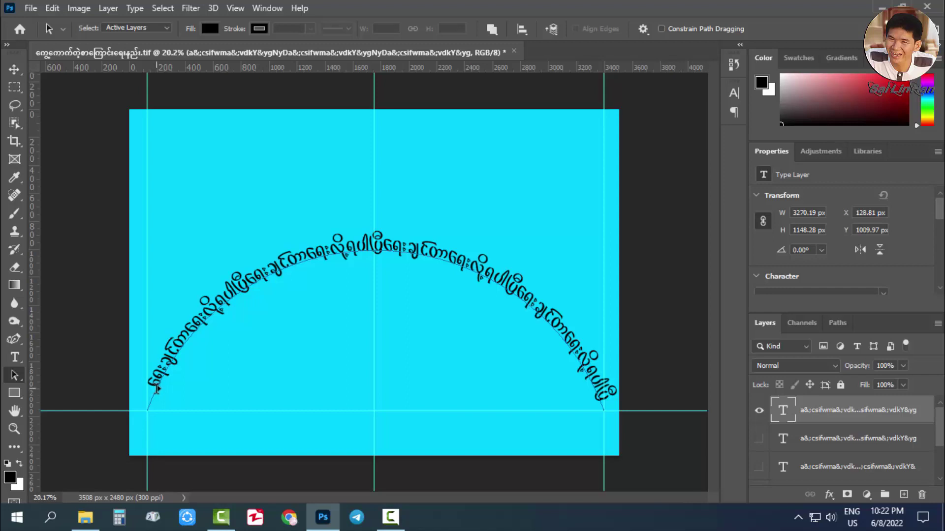
left_click(157, 388)
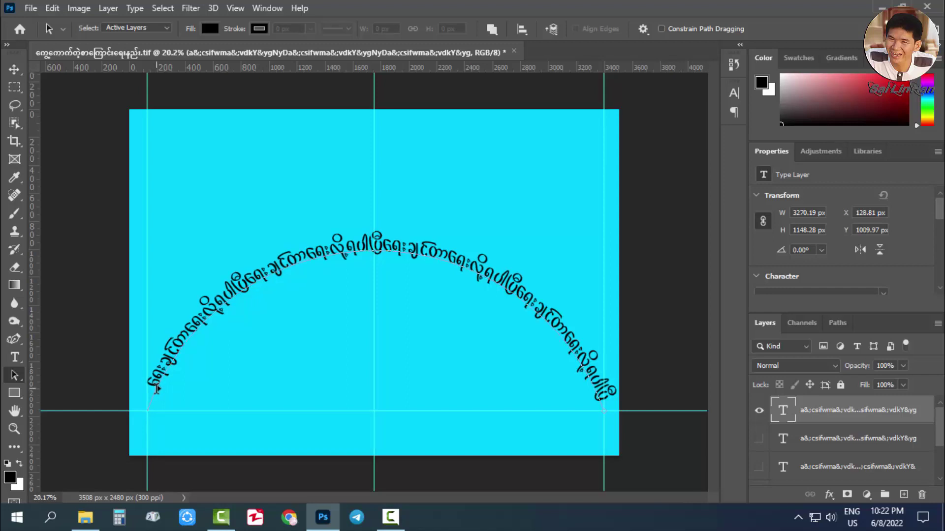
left_click_drag(157, 389, 199, 328)
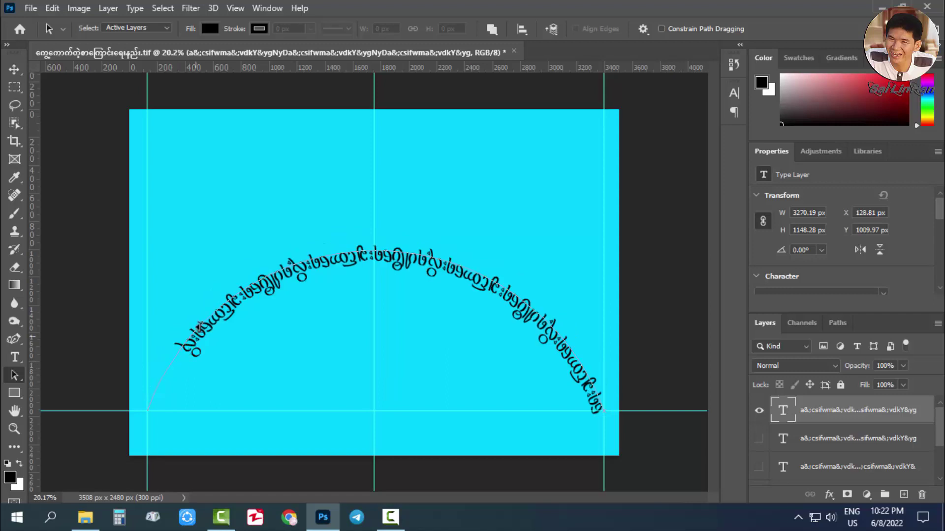
mouse_move(198, 327)
left_mouse_down()
mouse_move(168, 352)
mouse_move(172, 384)
mouse_move(158, 404)
left_mouse_up()
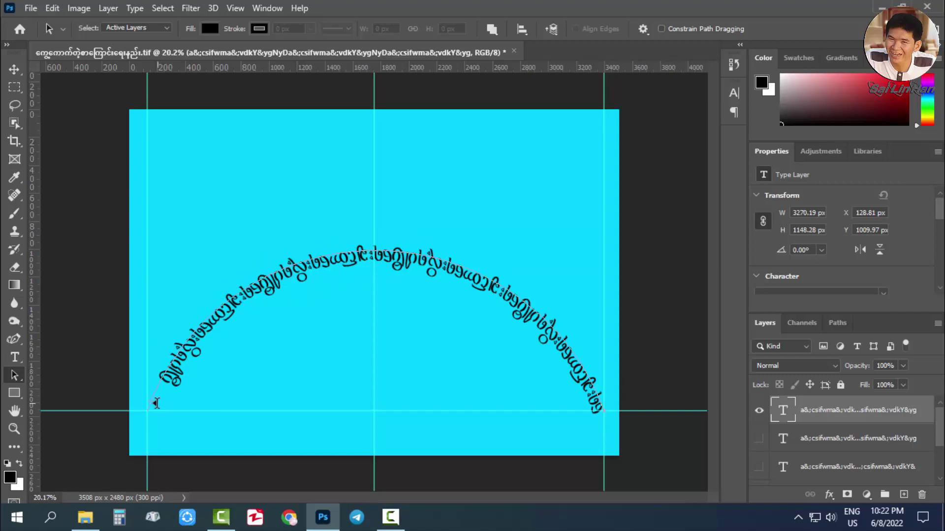
left_click_drag(156, 403, 145, 392)
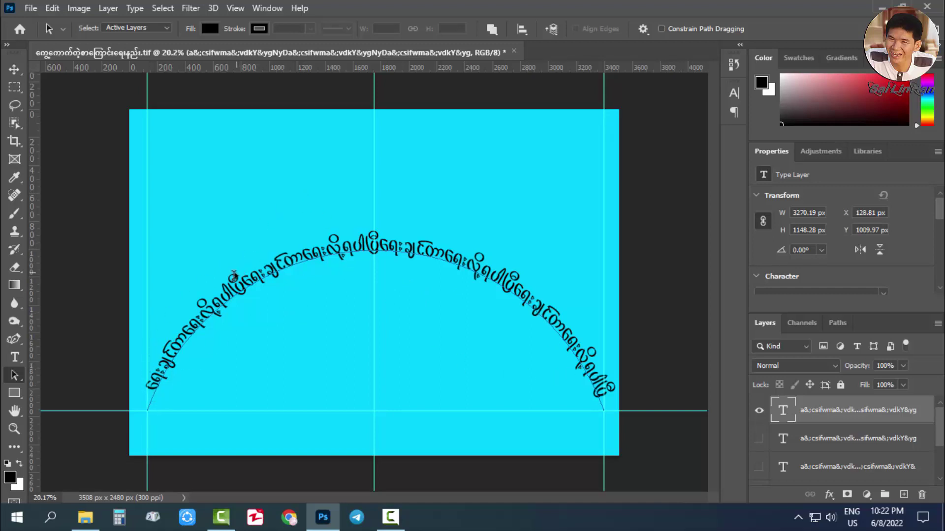
left_click(14, 393)
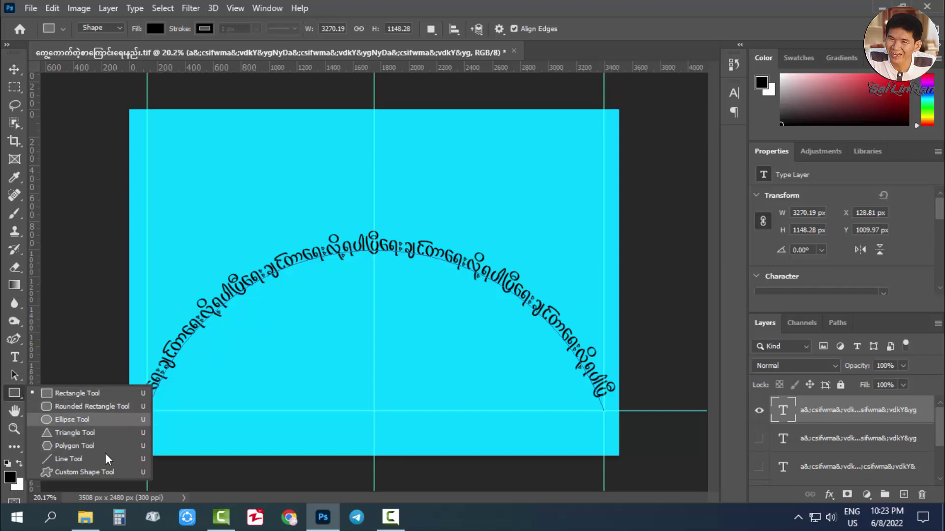
left_click(74, 393)
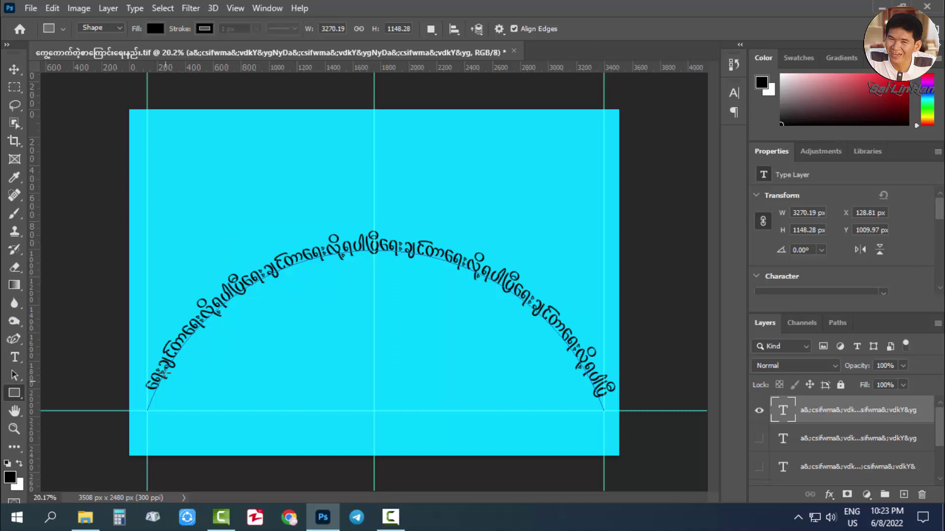
Make the second and third curved Burmese text layers visible alongside the arch text
left_click(759, 439)
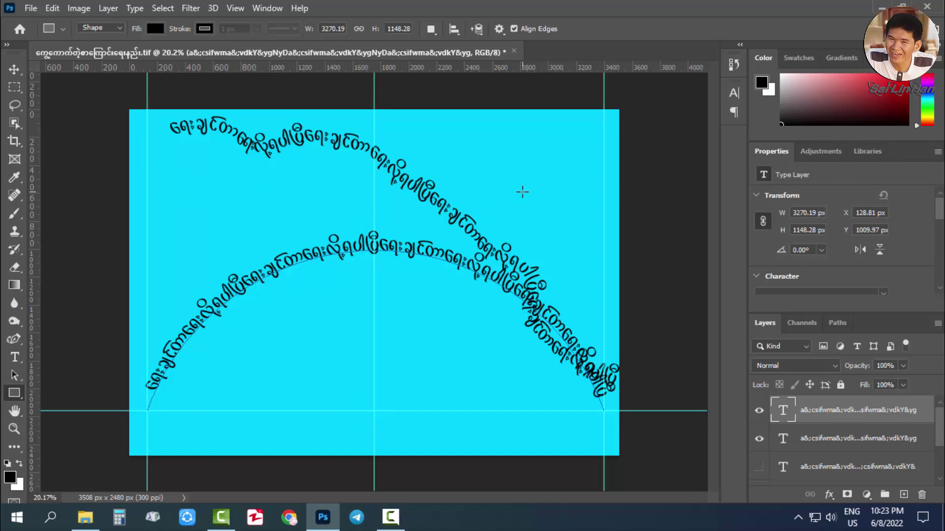
left_click(758, 466)
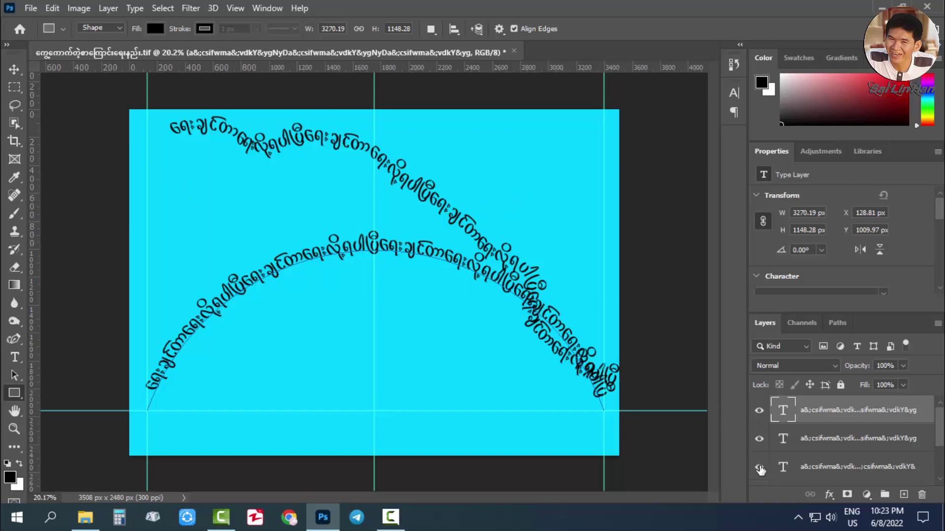